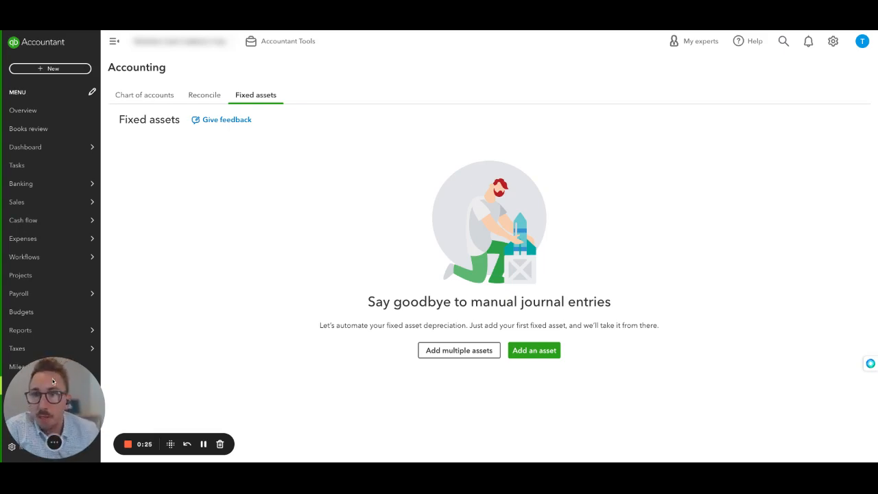
pyautogui.moveTo(53, 382); pyautogui.dragTo(283, 268)
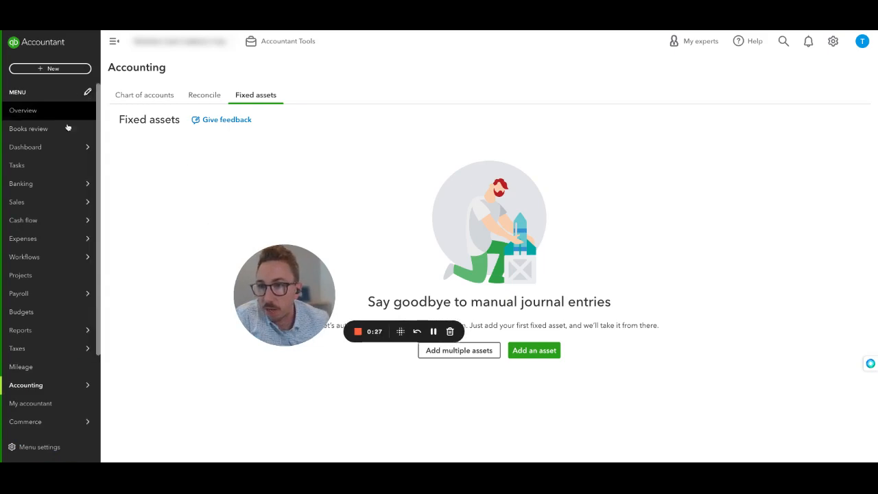
pyautogui.moveTo(61, 387)
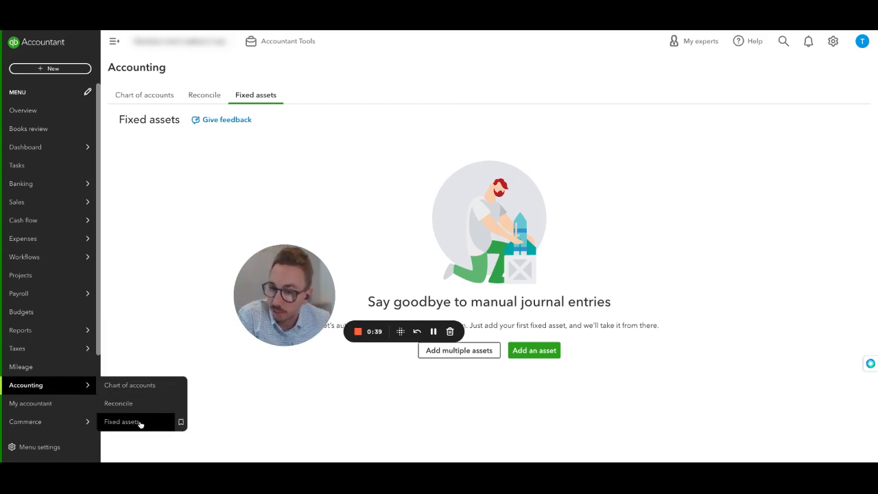
pyautogui.moveTo(304, 290); pyautogui.dragTo(76, 401)
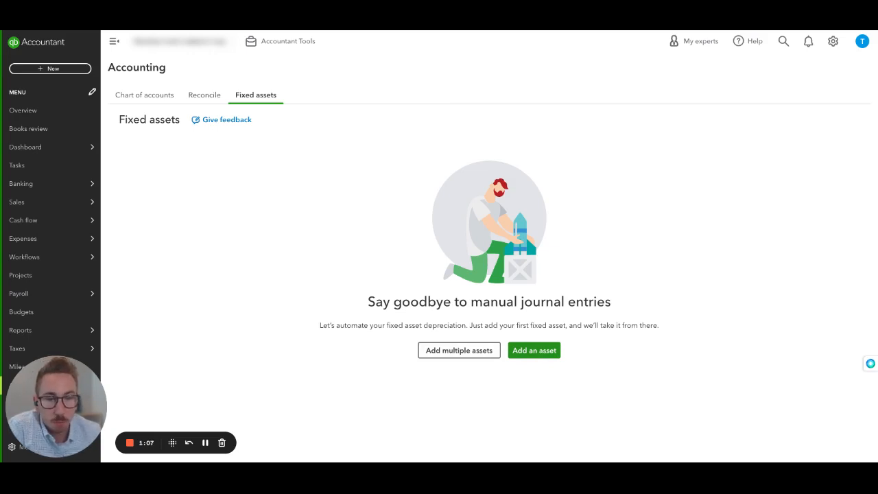
# Open the form for adding a single fixed asset and look over its depreciation details fields
pyautogui.click(534, 349)
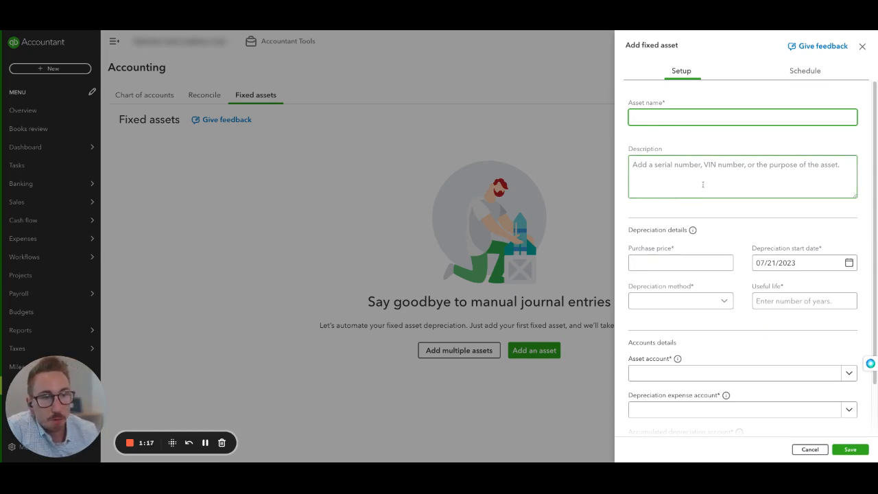
pyautogui.click(682, 264)
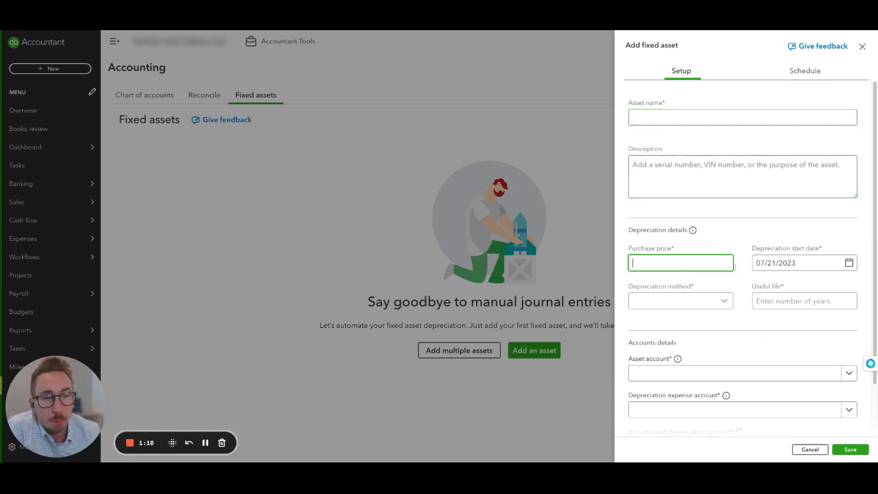
pyautogui.click(789, 267)
pyautogui.click(710, 308)
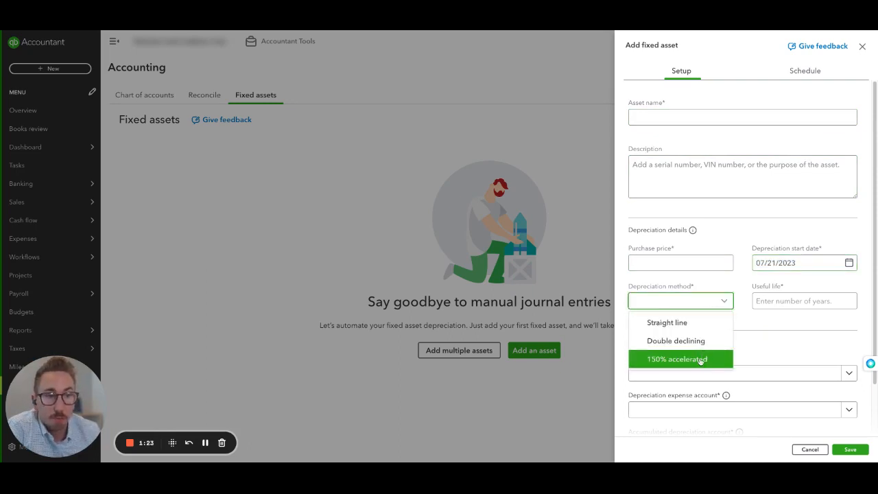
pyautogui.click(831, 335)
pyautogui.click(811, 293)
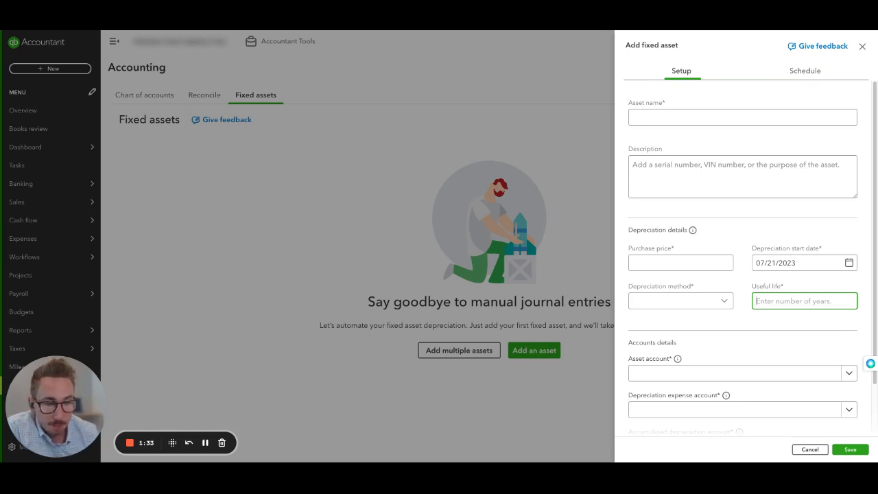
# Review the form's asset, depreciation expense and accumulated depreciation account fields, and check its depreciation schedule page
pyautogui.scroll(-2, 775, 265)
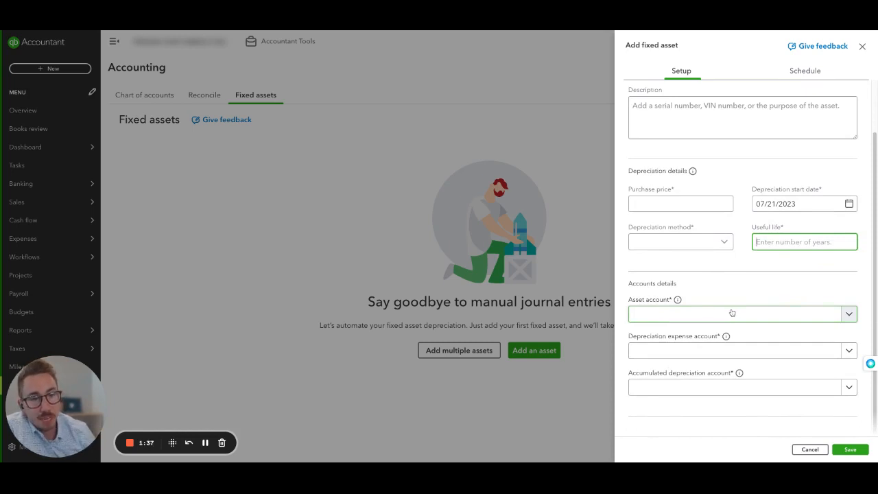
pyautogui.click(732, 312)
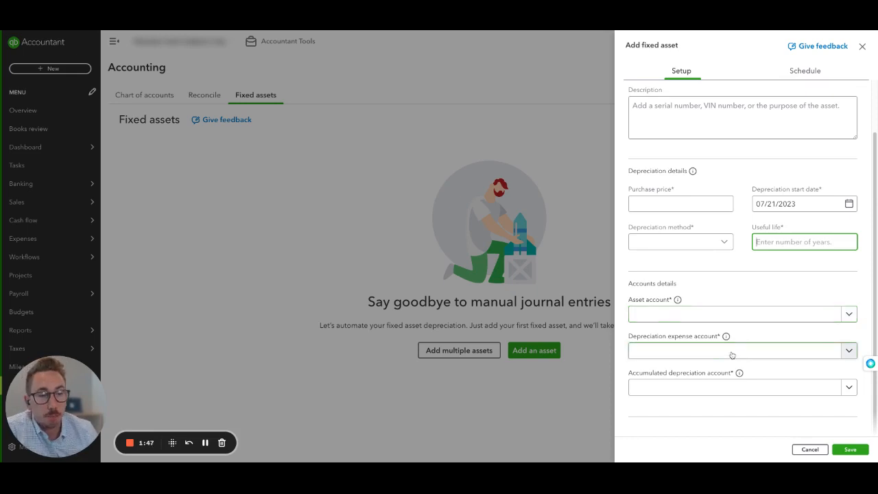
pyautogui.click(742, 393)
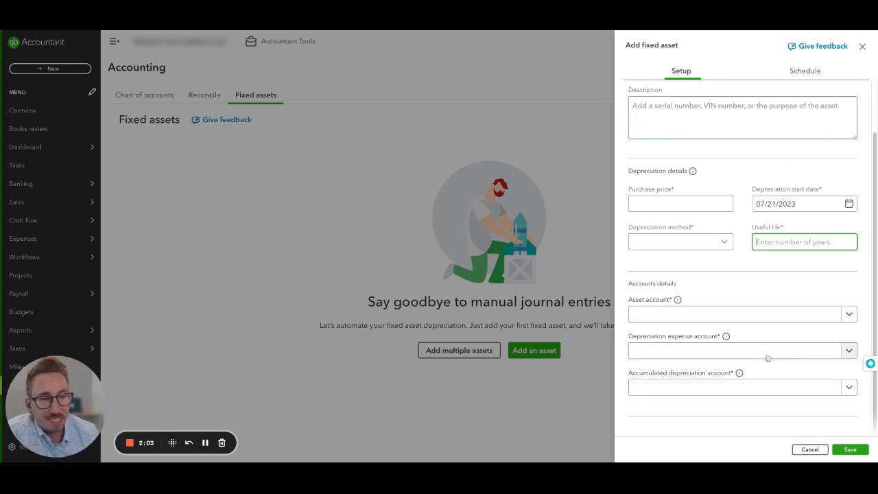
pyautogui.scroll(1, 784, 288)
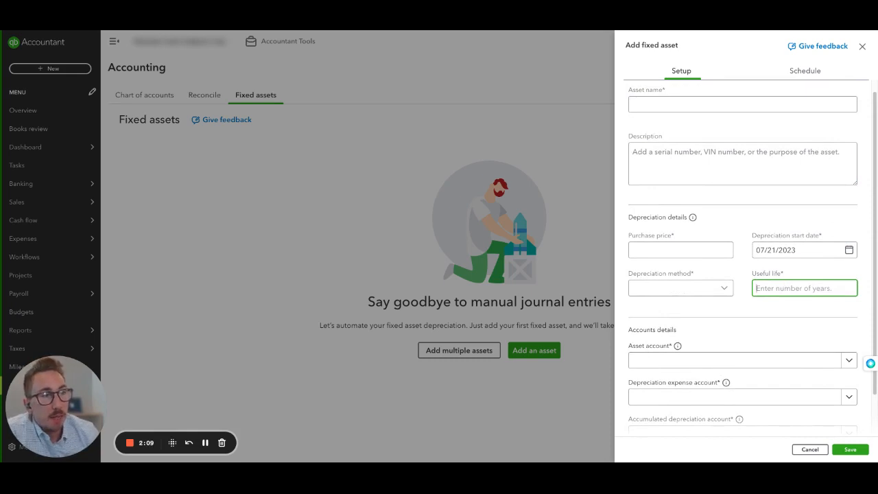
pyautogui.scroll(1, 834, 133)
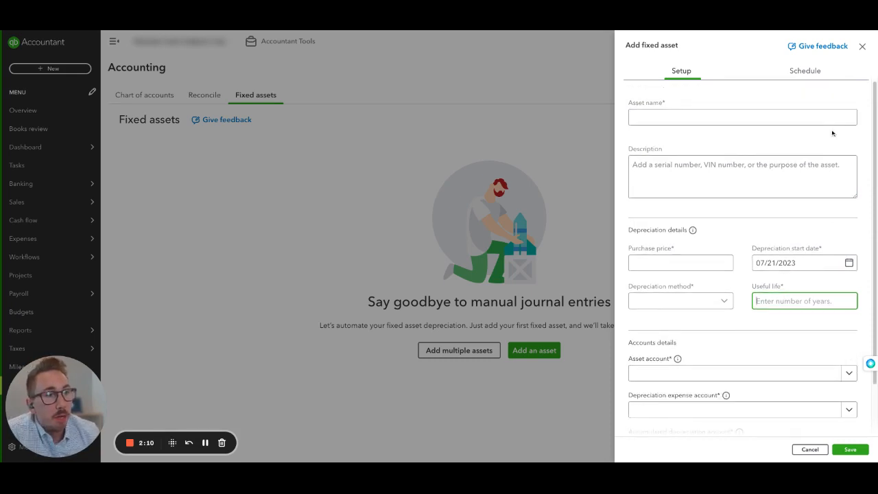
pyautogui.click(800, 73)
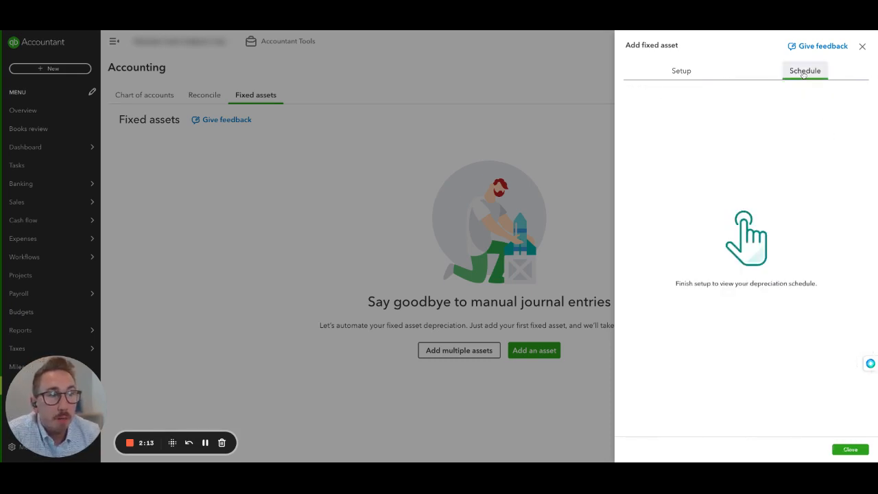
pyautogui.click(680, 71)
# Name the asset Diet Coke, describe it as Nada, and enter a purchase price of $5,000.00
pyautogui.click(721, 116)
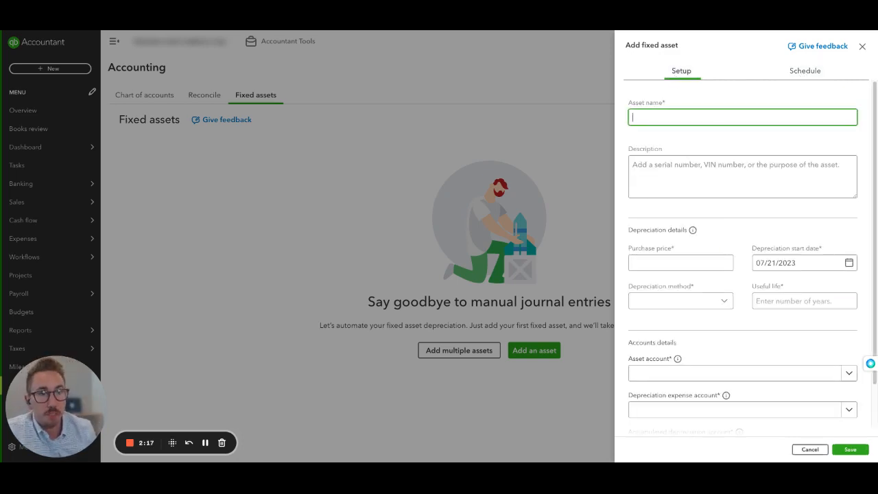
pyautogui.write('Diet Coke')
pyautogui.press('Tab')
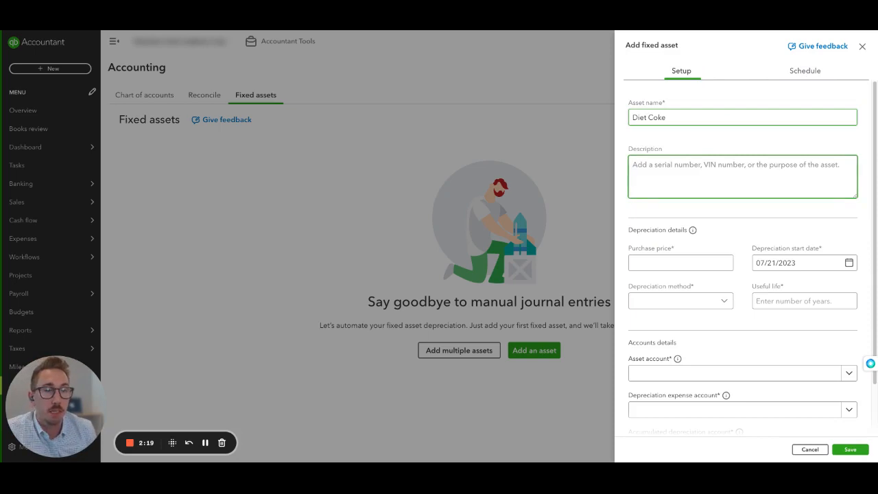
pyautogui.write('Nada')
pyautogui.press('Tab')
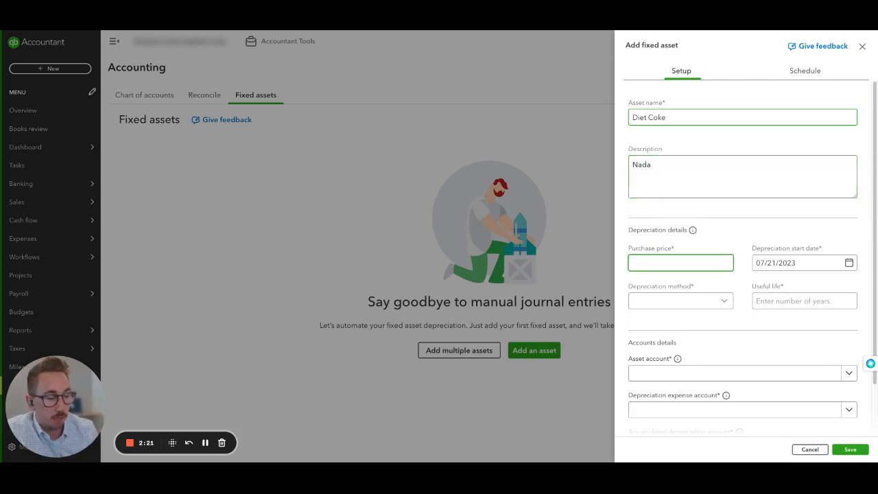
pyautogui.write('5000')
pyautogui.press('Tab')
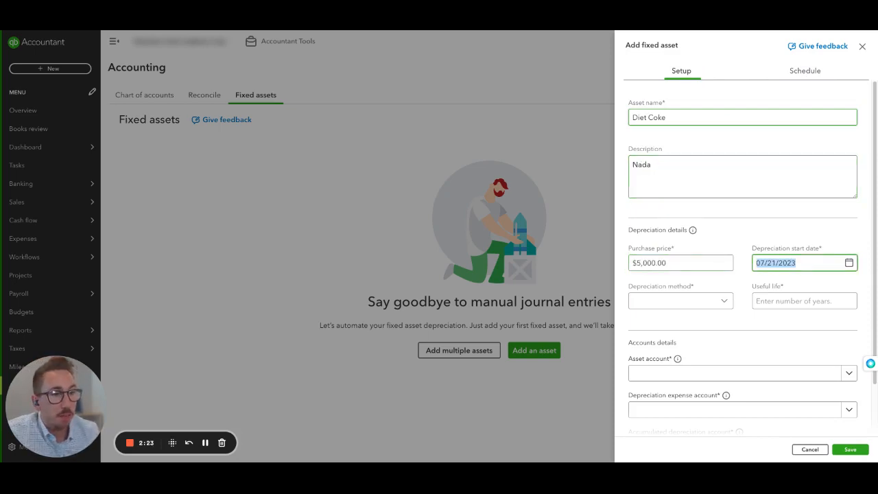
# Try to set the depreciation start date to 08/01/2023
pyautogui.write('8/1/2023')
pyautogui.press('Tab')
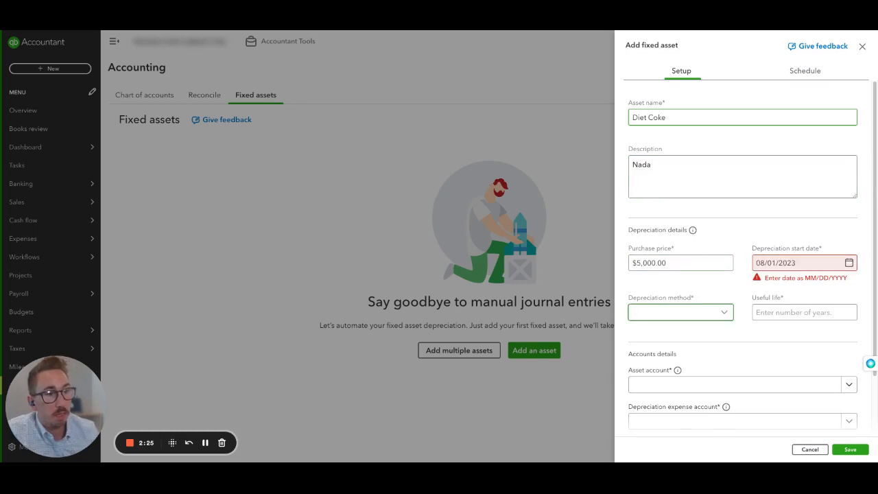
pyautogui.tripleClick(828, 260)
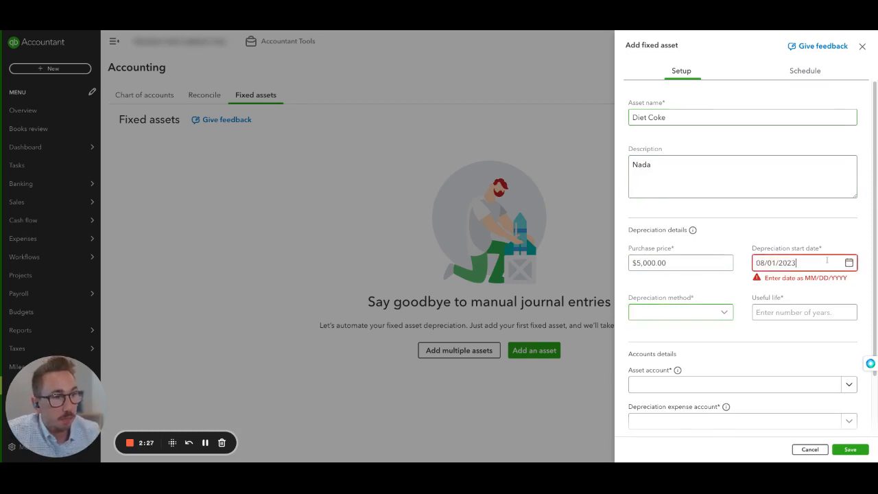
pyautogui.click(849, 263)
pyautogui.click(793, 324)
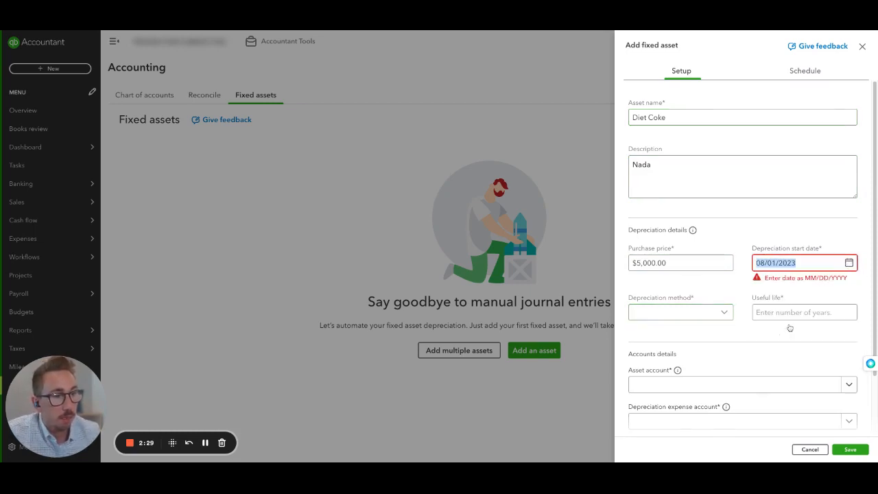
pyautogui.click(786, 313)
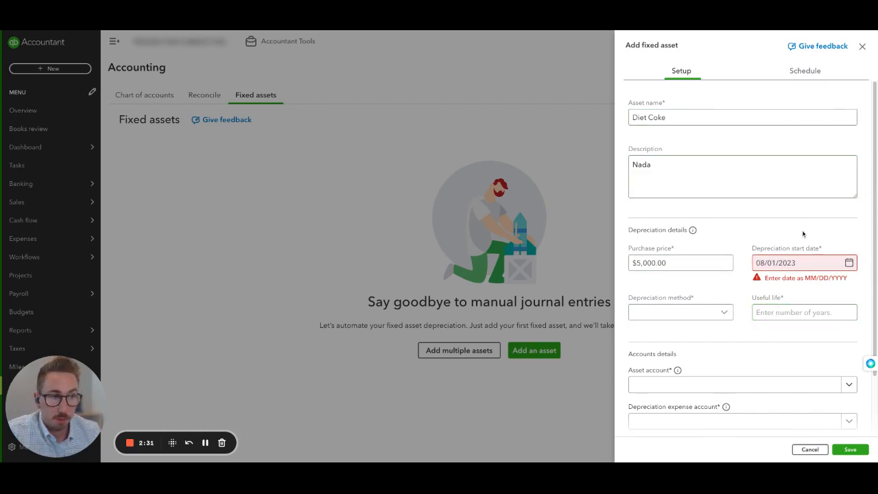
# Set the depreciation method to Straight line and the useful life to 5 years
pyautogui.click(670, 313)
pyautogui.click(669, 334)
pyautogui.press('Tab')
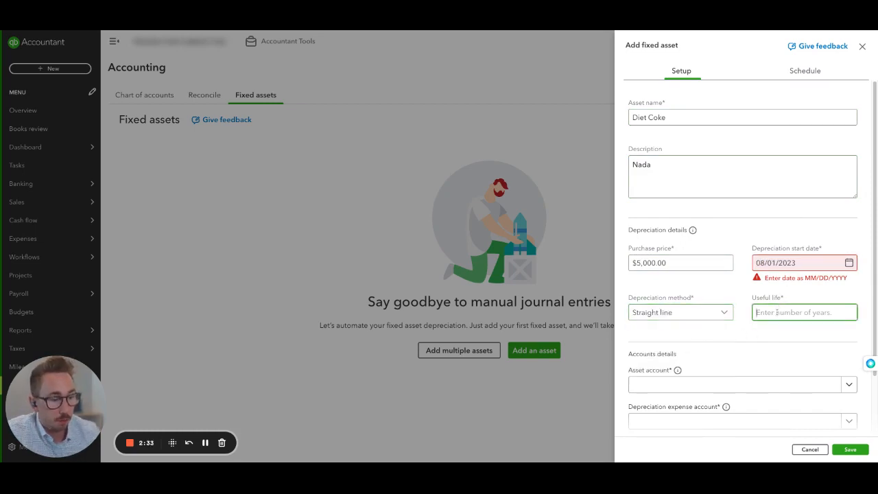
pyautogui.write('5')
pyautogui.press('Tab')
# Assign Equipment as the asset account, Accounting as the depreciation expense account and Accumulated Depreciation as the accumulated depreciation account
pyautogui.scroll(-1, 754, 306)
pyautogui.click(720, 314)
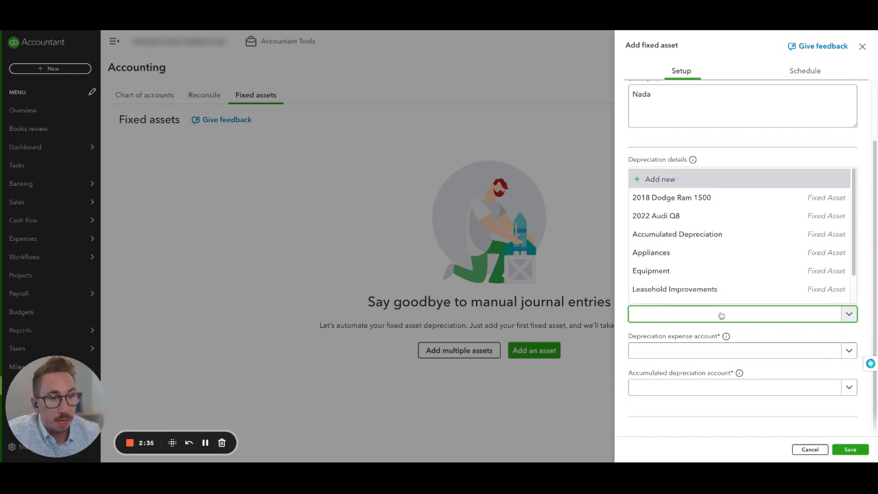
pyautogui.click(713, 271)
pyautogui.click(711, 351)
pyautogui.click(713, 392)
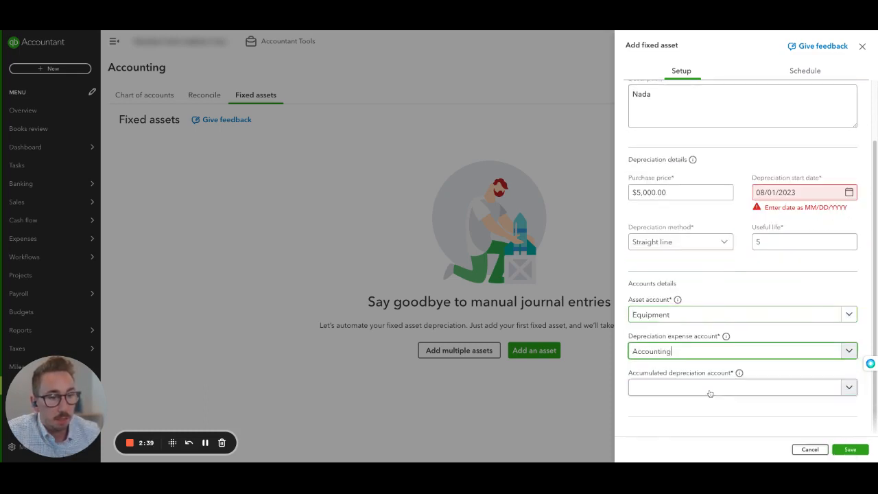
pyautogui.click(718, 387)
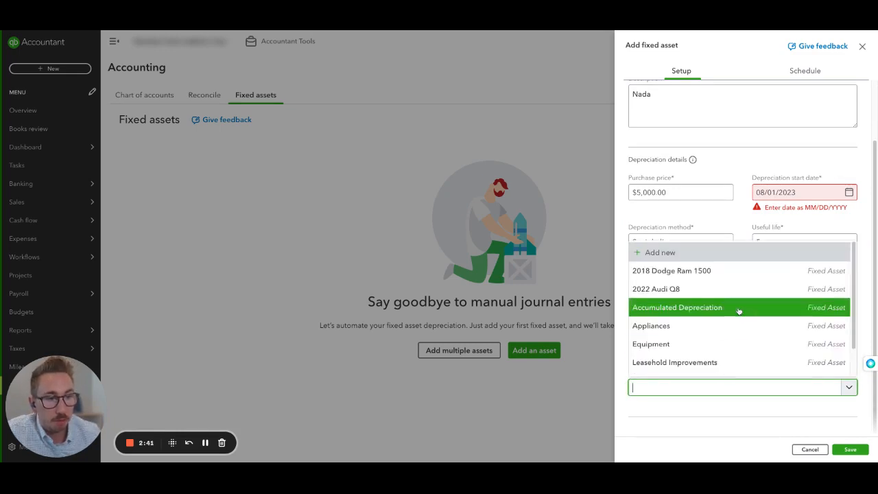
pyautogui.click(739, 309)
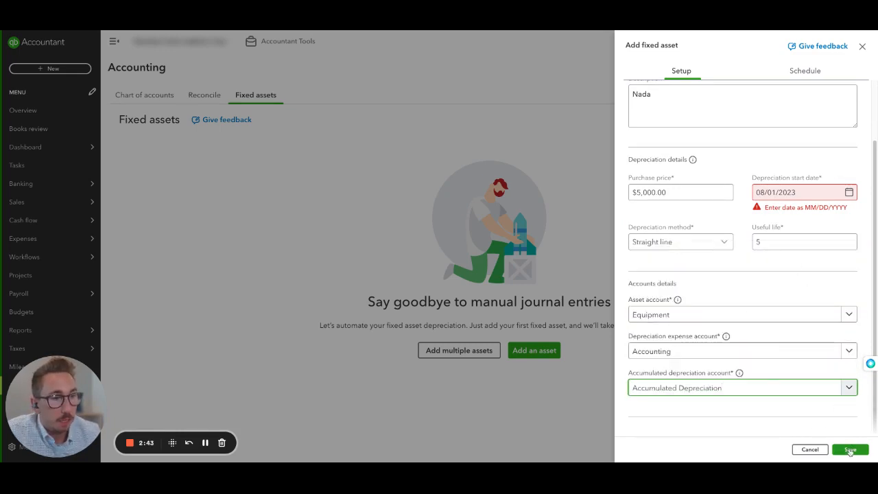
# Try to save the new fixed asset and check its depreciation schedule
pyautogui.click(850, 450)
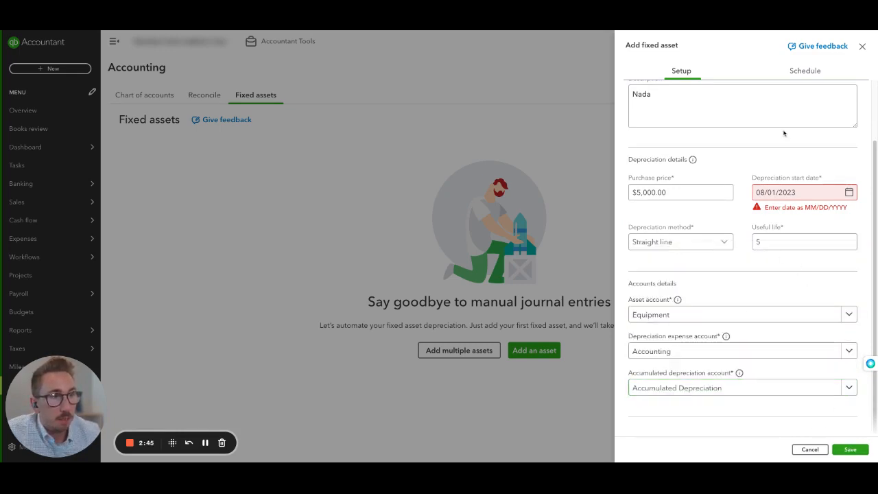
pyautogui.click(804, 75)
pyautogui.click(683, 71)
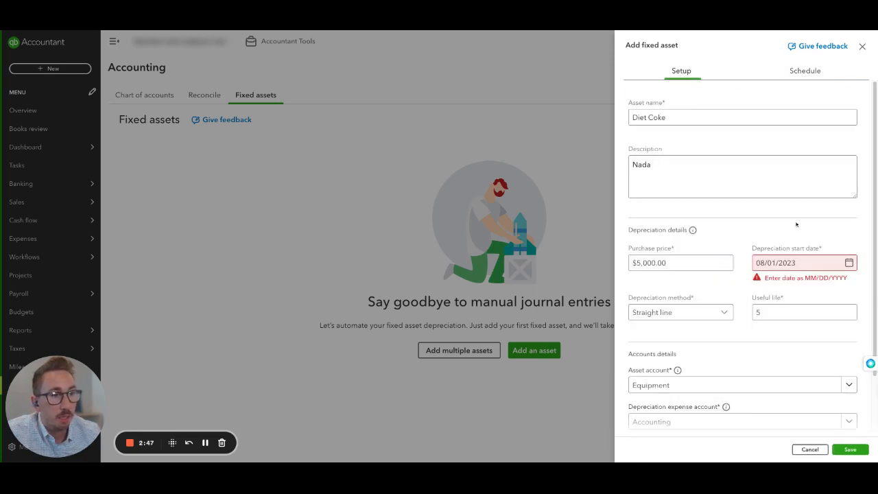
# Set the depreciation start date to 07/01/2023 and save the fixed asset
pyautogui.click(794, 264)
pyautogui.click(765, 290)
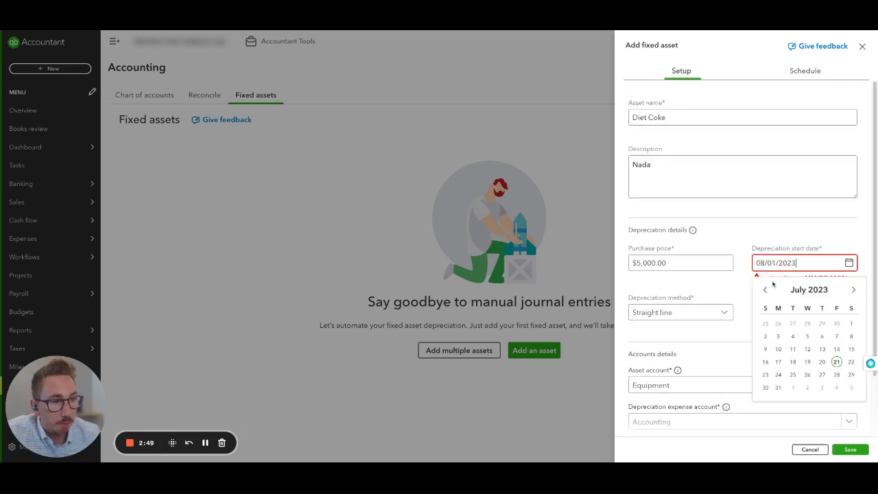
pyautogui.click(852, 323)
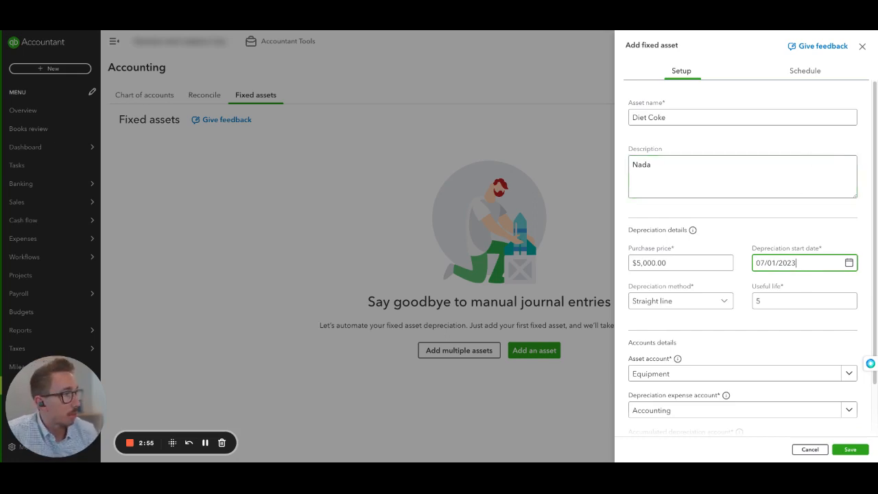
pyautogui.click(812, 77)
pyautogui.click(683, 81)
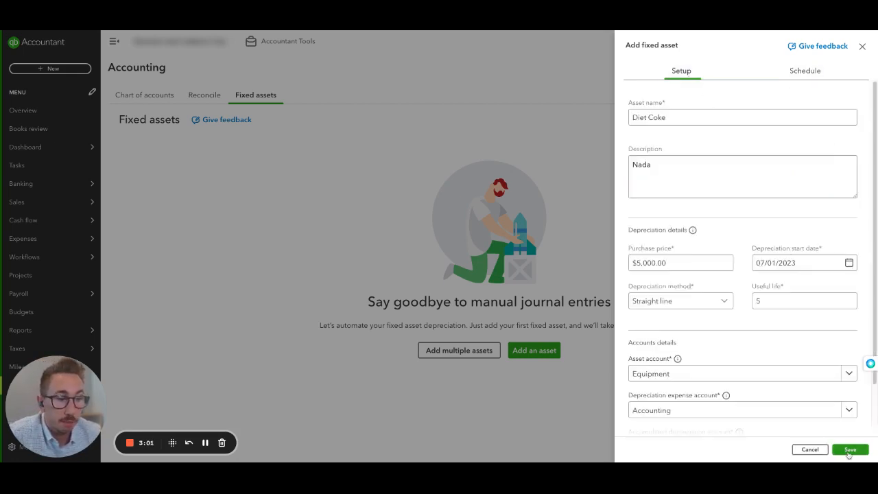
pyautogui.click(849, 450)
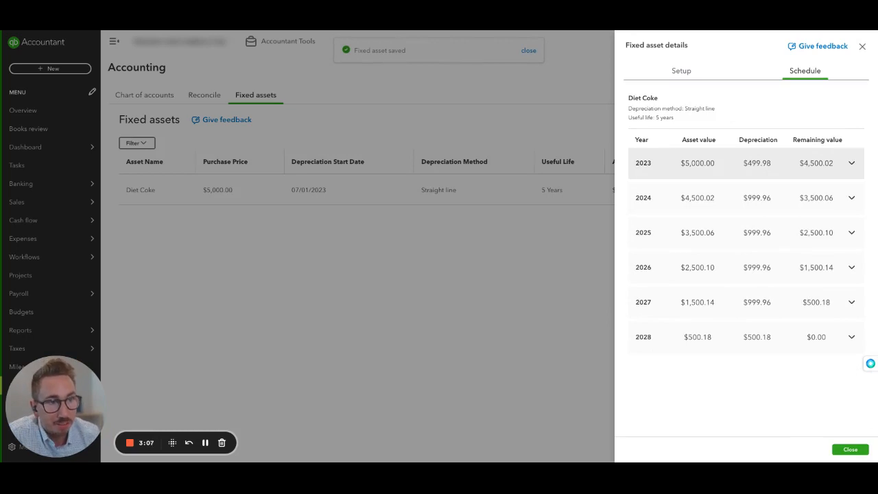
# Examine the monthly depreciation breakdowns for 2023 and 2024 in the Diet Coke asset's schedule
pyautogui.click(731, 170)
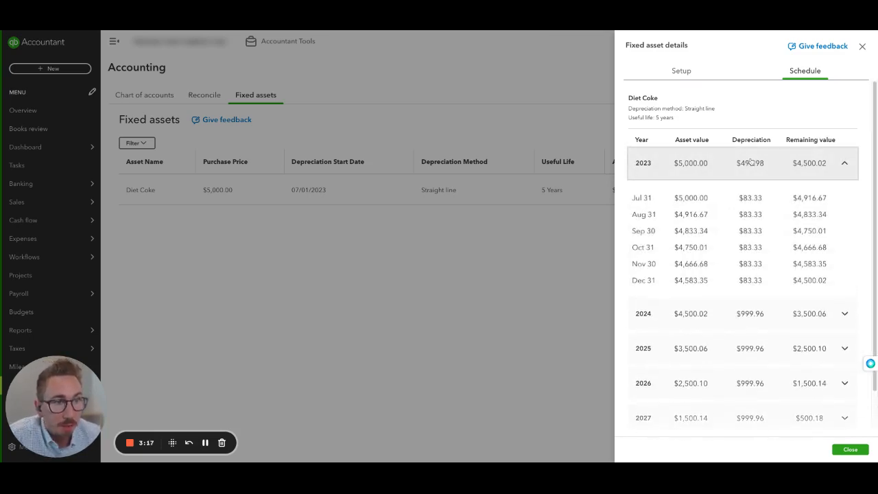
pyautogui.click(752, 163)
pyautogui.click(768, 203)
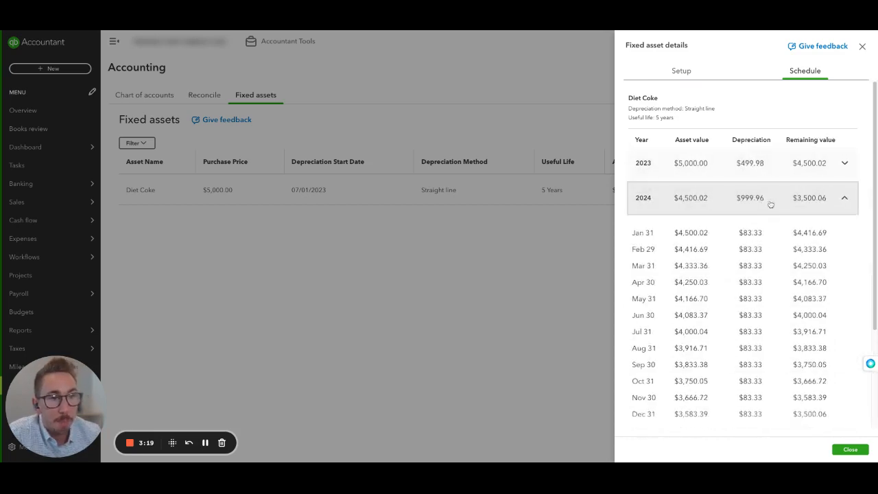
pyautogui.scroll(-1, 772, 201)
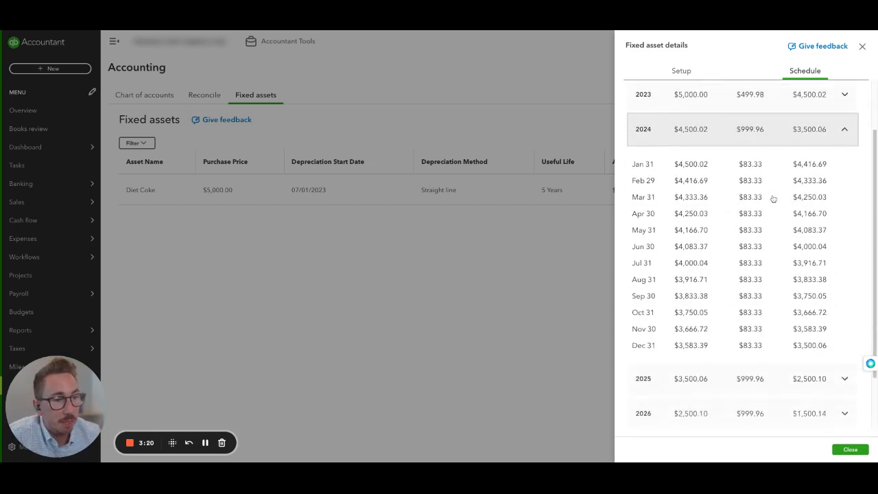
# Examine the monthly depreciation breakdowns for 2025 and 2026 in the Diet Coke asset's schedule
pyautogui.click(759, 129)
pyautogui.click(766, 221)
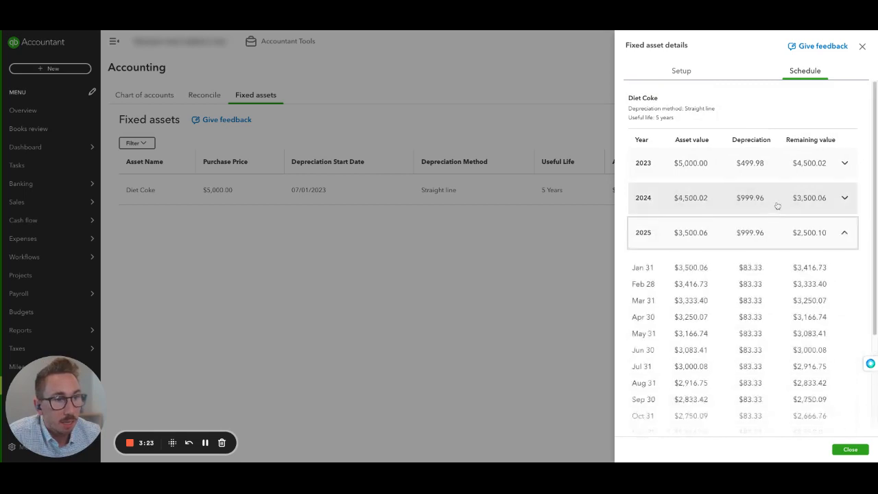
pyautogui.scroll(-2, 786, 202)
pyautogui.scroll(1, 789, 206)
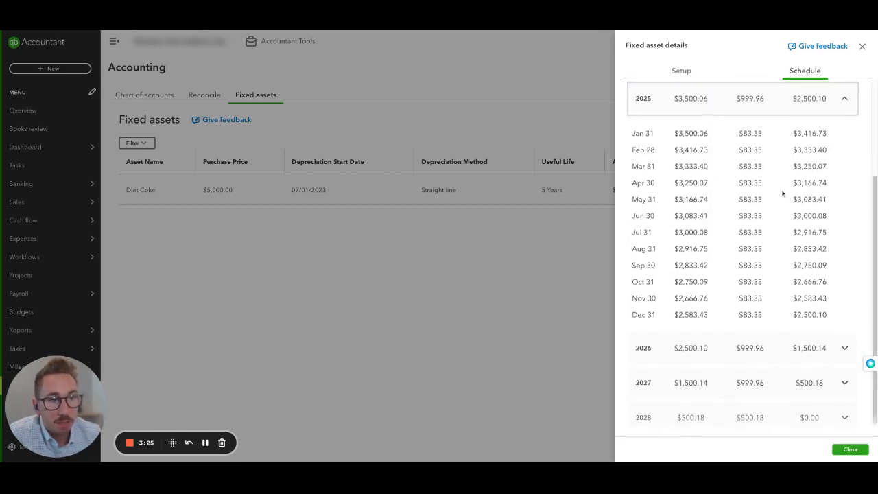
pyautogui.click(813, 110)
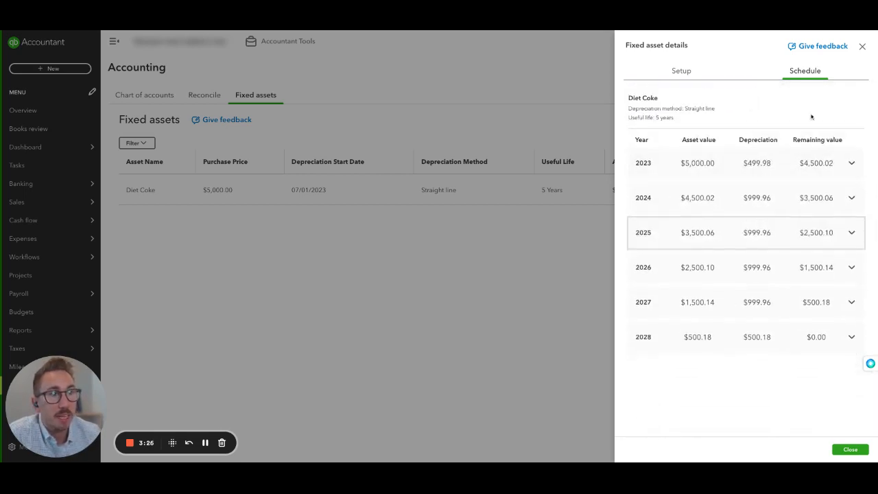
pyautogui.click(776, 262)
pyautogui.scroll(-2, 776, 258)
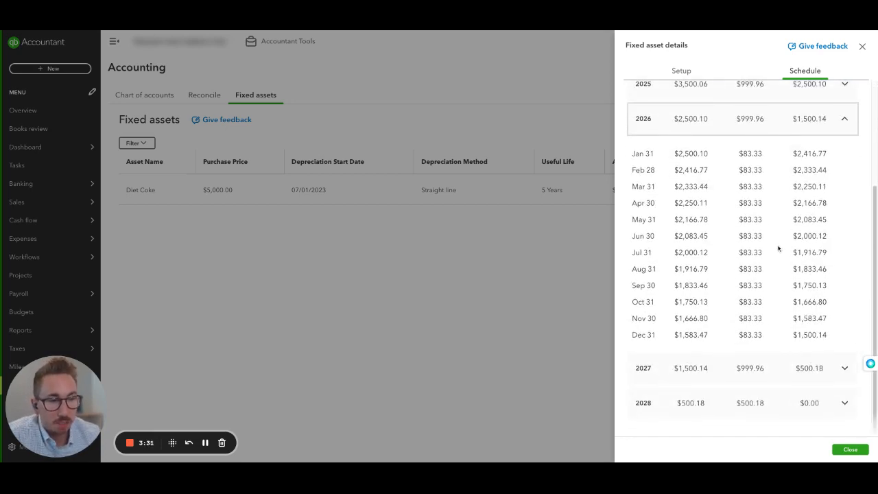
pyautogui.scroll(3, 777, 249)
pyautogui.click(757, 274)
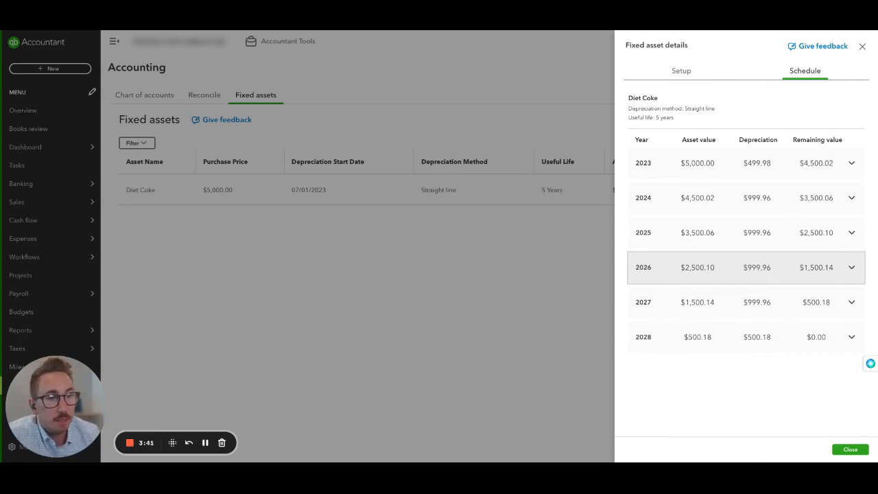
# Check the 2027 and 2028 depreciation breakdowns and close the fixed asset details
pyautogui.click(779, 302)
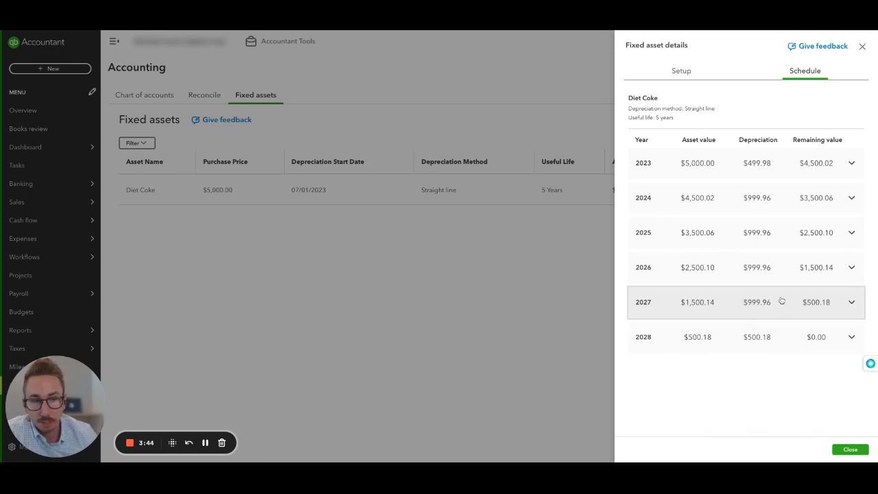
pyautogui.click(756, 335)
pyautogui.scroll(-2, 778, 247)
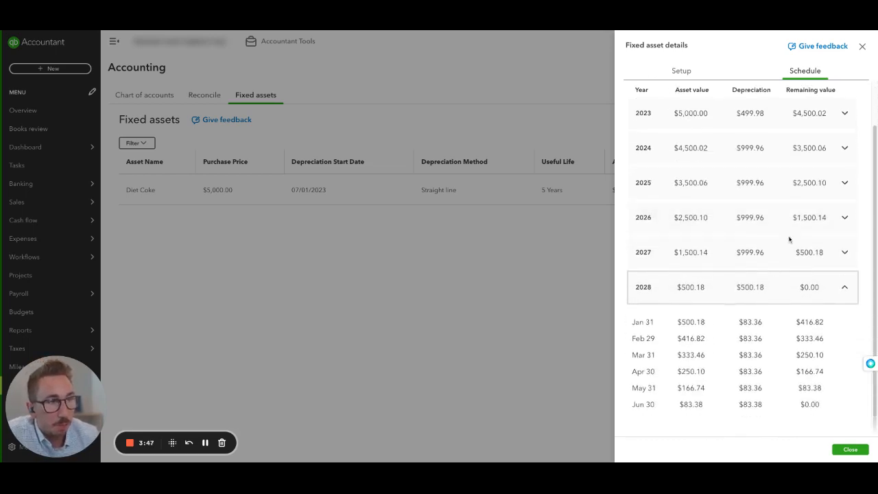
pyautogui.click(862, 47)
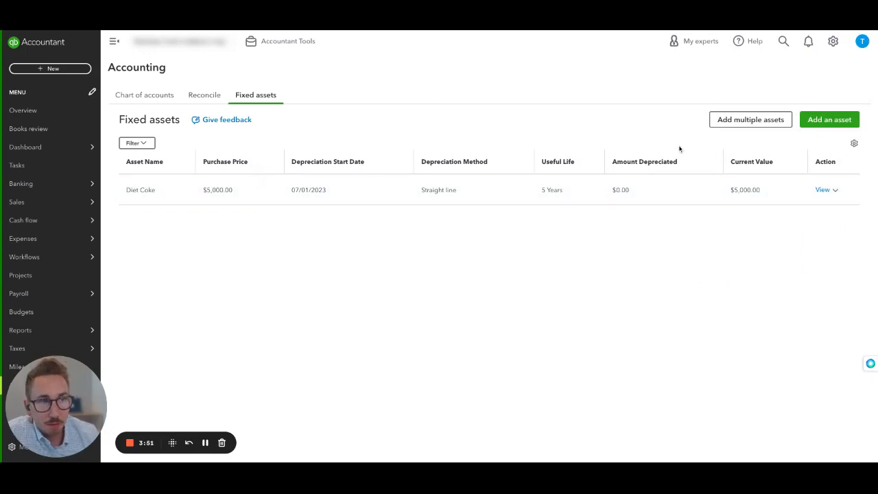
# Open the entry grid for adding multiple assets and review the first row's fields from asset name through asset account
pyautogui.click(757, 120)
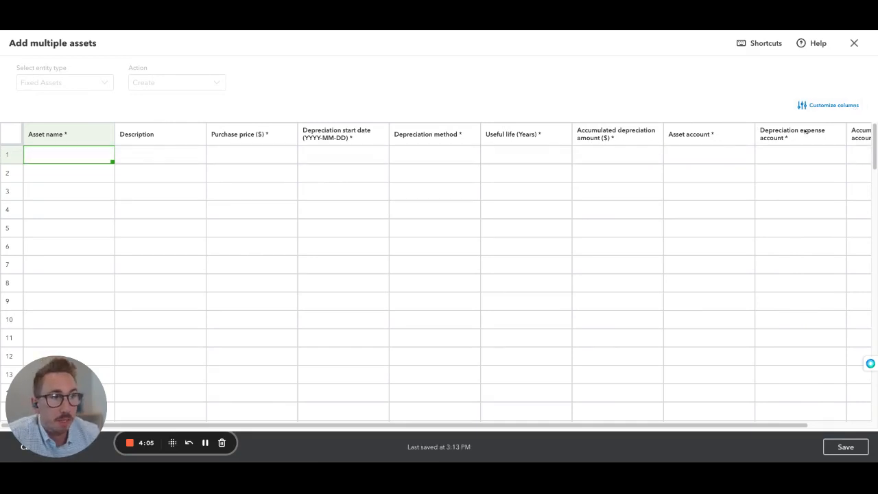
pyautogui.click(53, 159)
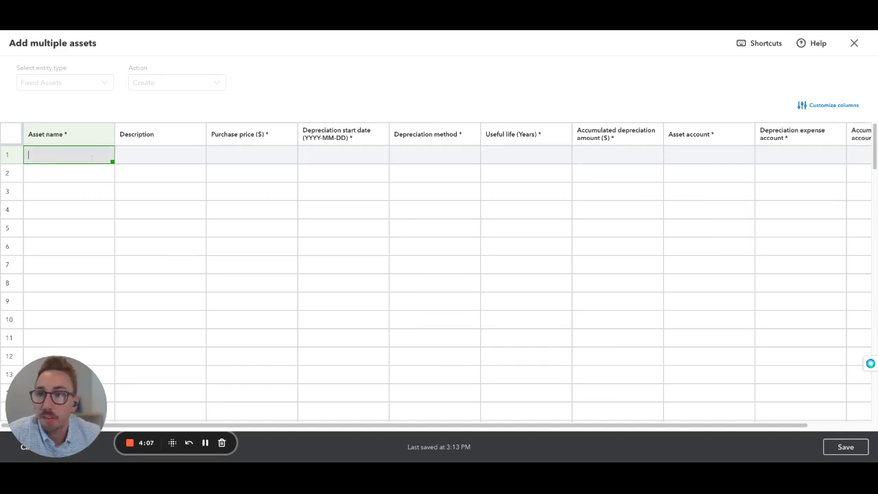
pyautogui.click(168, 157)
pyautogui.click(231, 155)
pyautogui.click(337, 155)
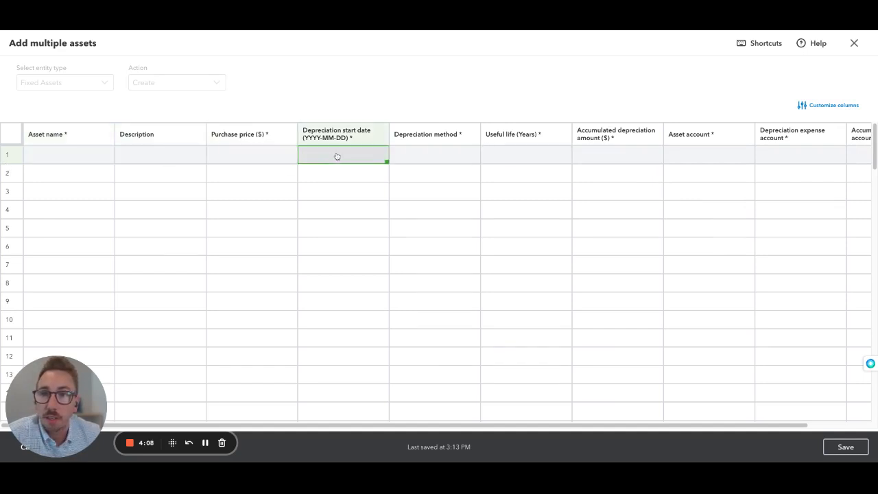
pyautogui.click(406, 158)
pyautogui.click(489, 156)
pyautogui.click(649, 158)
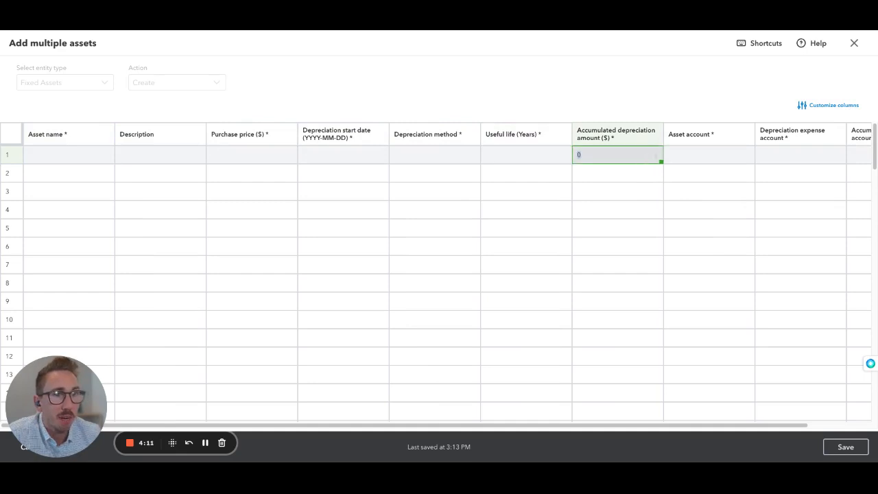
pyautogui.click(714, 156)
# Try moving the Purchase price ($) column ahead of Description in the grid's column settings, closing them without applying
pyautogui.click(835, 104)
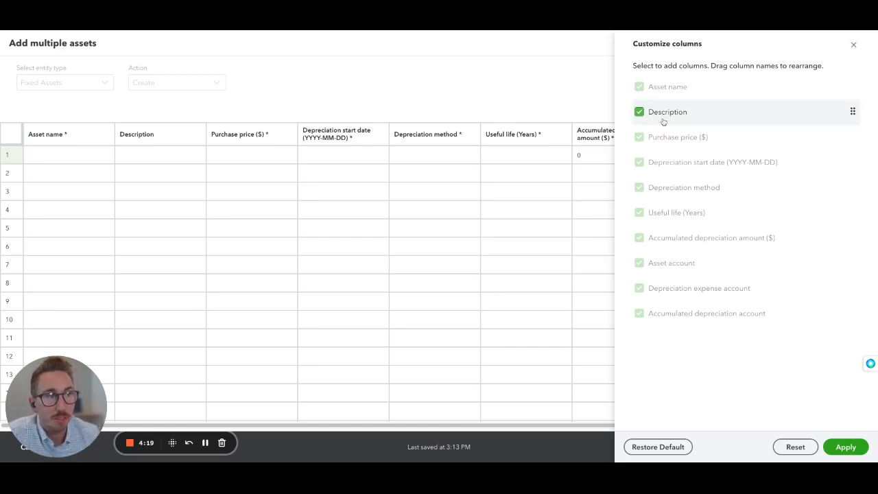
pyautogui.moveTo(853, 138); pyautogui.dragTo(849, 114)
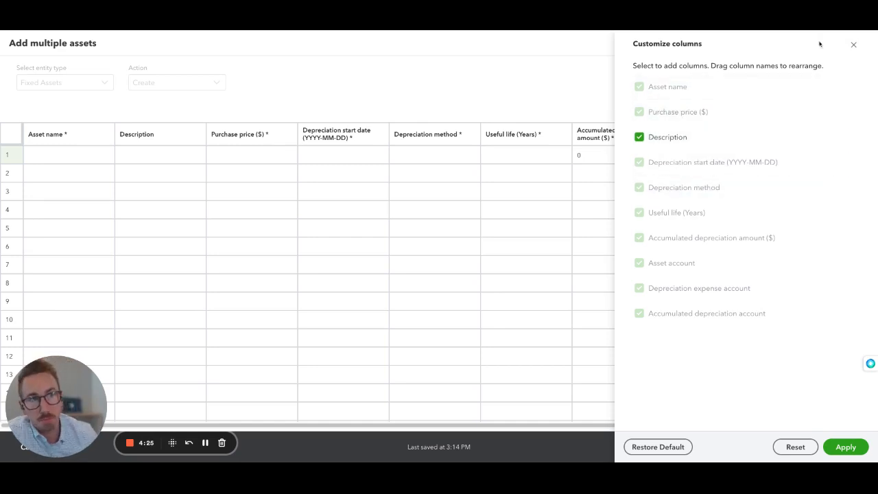
pyautogui.click(854, 44)
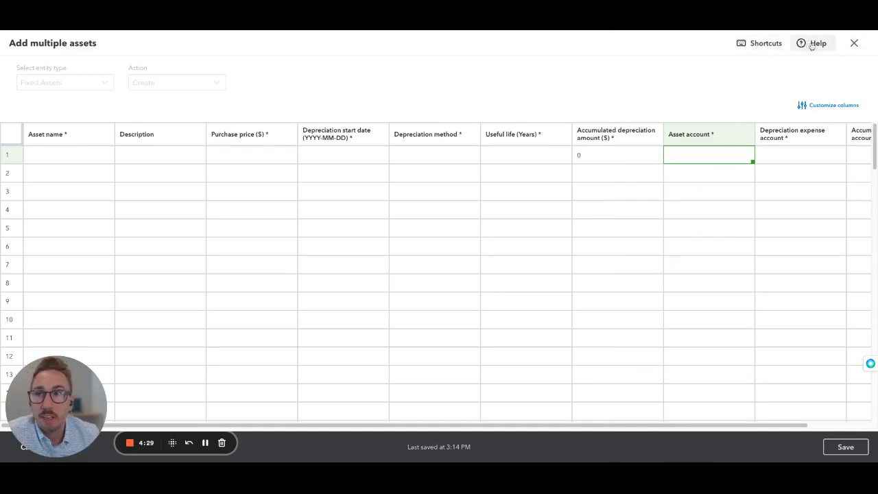
# Try pasting the copied values into the first row's asset name cell, and clear the cell again
pyautogui.click(71, 157)
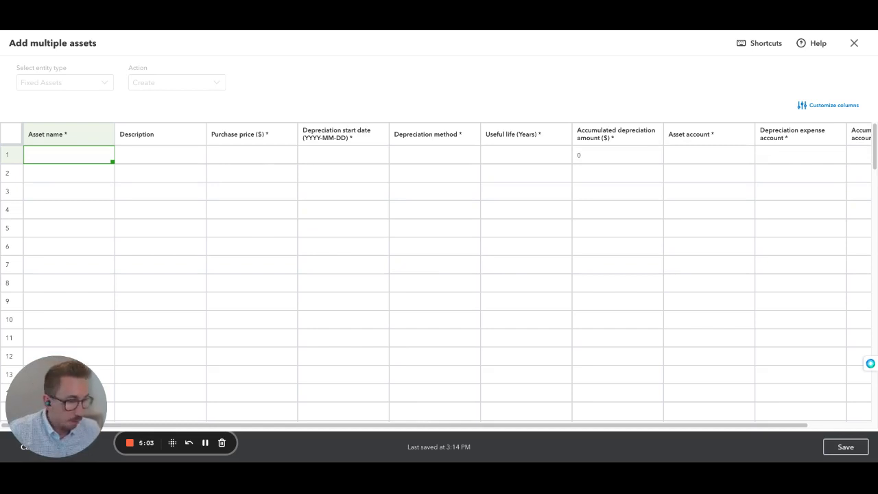
pyautogui.click(110, 157)
pyautogui.hotkey('ctrl', 'v')
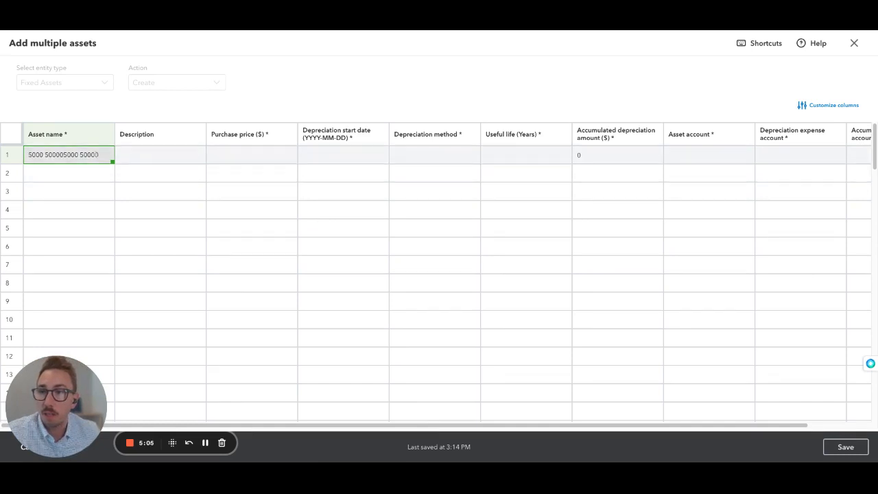
pyautogui.tripleClick(95, 155)
pyautogui.press('BackSpace')
pyautogui.press('Tab')
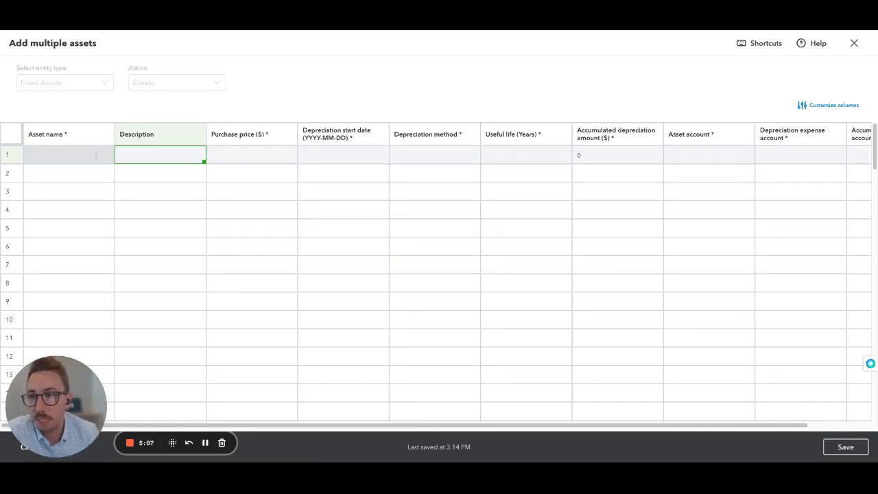